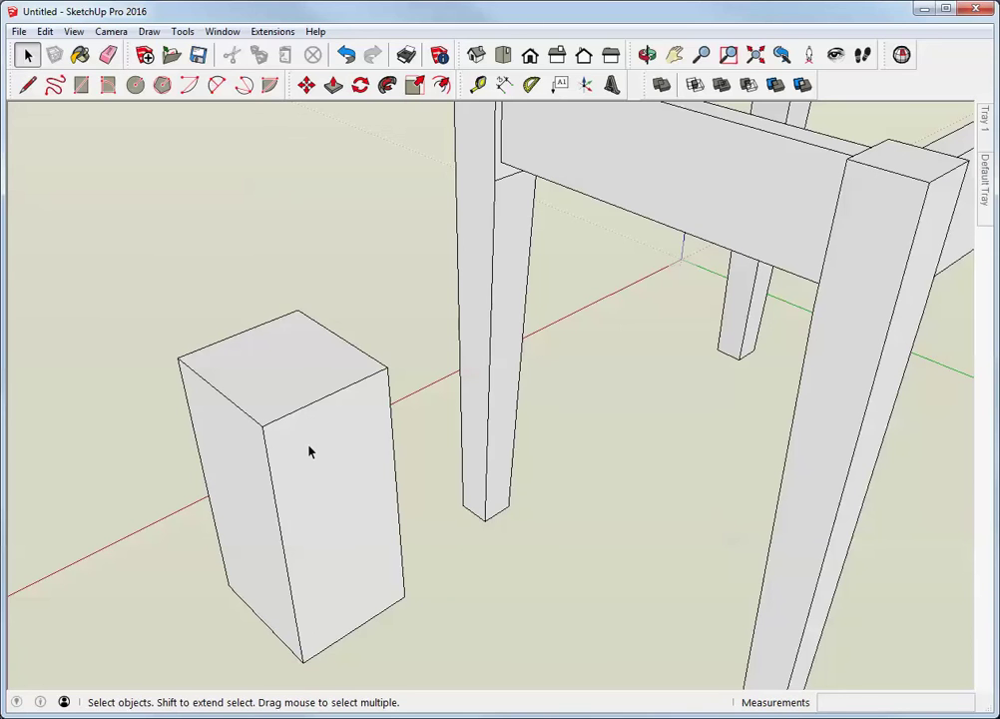
Select only the block's right-front face, select only that face's upper edge instead, and clear the selection
{"action": "left_click", "coordinate": [309, 452]}
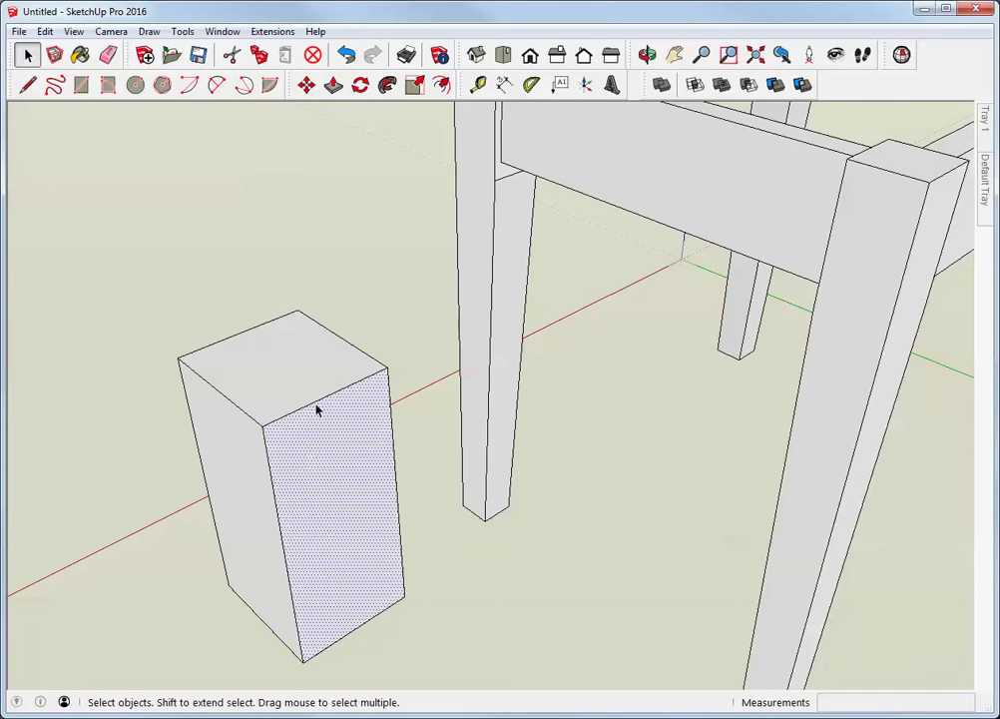
{"action": "left_click", "coordinate": [313, 405]}
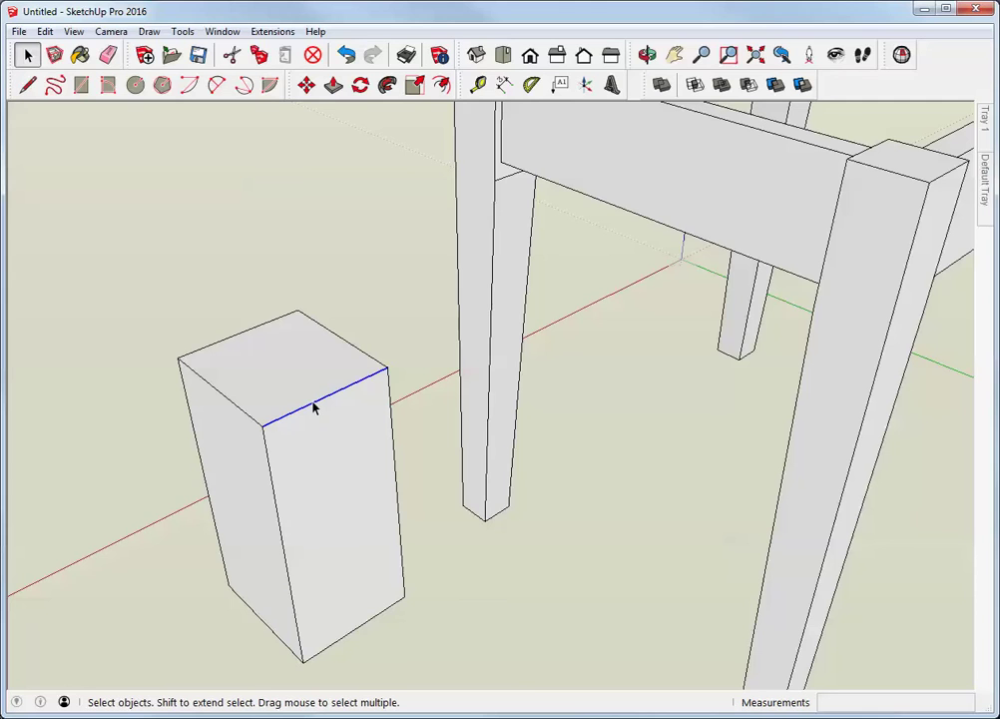
{"action": "left_click", "coordinate": [405, 427]}
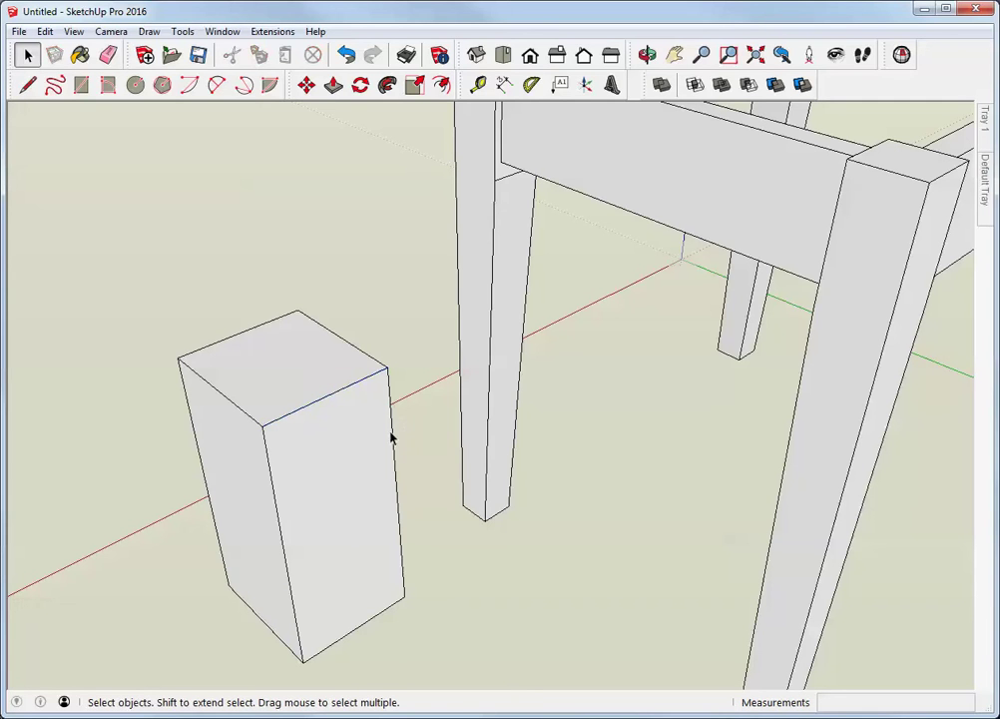
Select the block's right-front face with its bounding edges, and separately its upper edge with both adjoining faces
{"action": "left_click", "coordinate": [326, 461]}
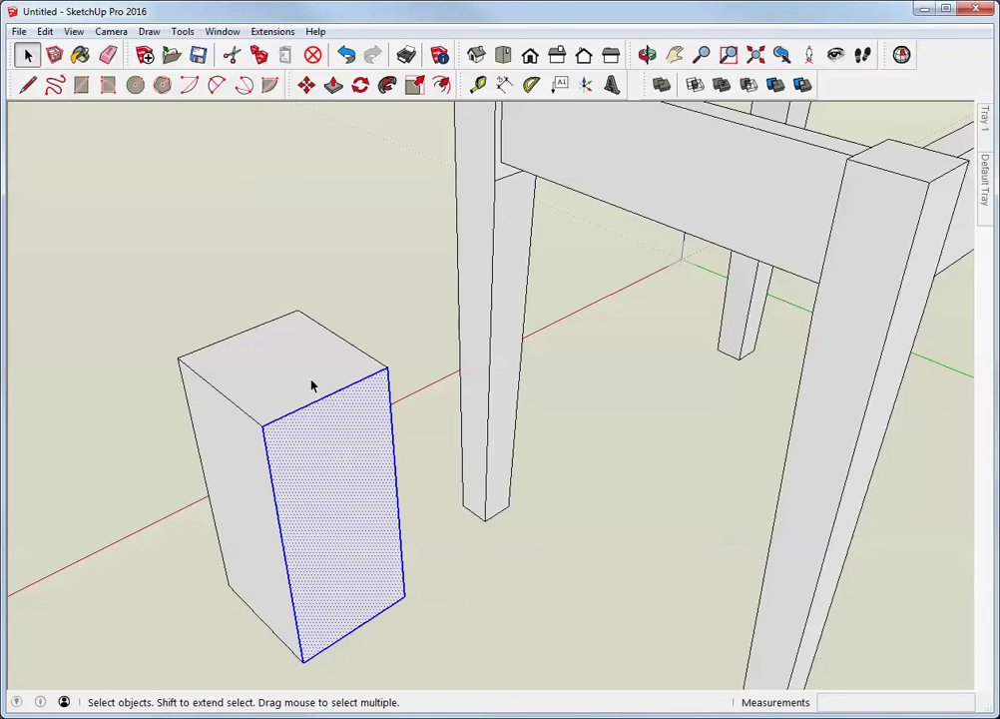
{"action": "left_click", "coordinate": [394, 308]}
{"action": "double_click", "coordinate": [332, 398]}
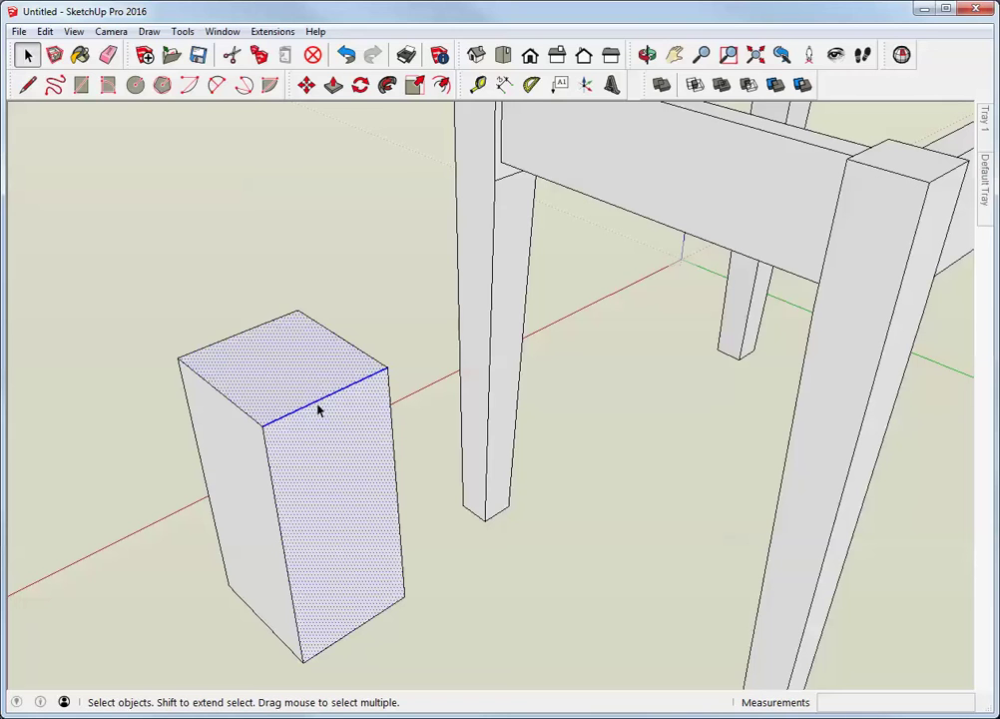
{"action": "left_click", "coordinate": [405, 376]}
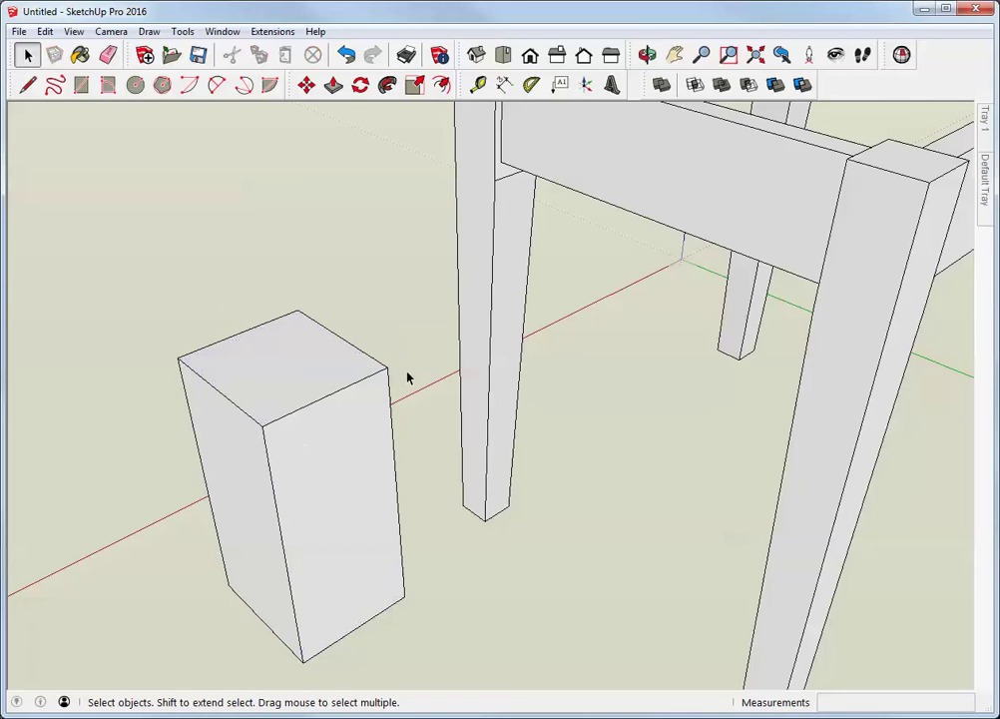
Select all the connected faces and edges of the block at once, and clear the selection
{"action": "triple_click", "coordinate": [298, 443]}
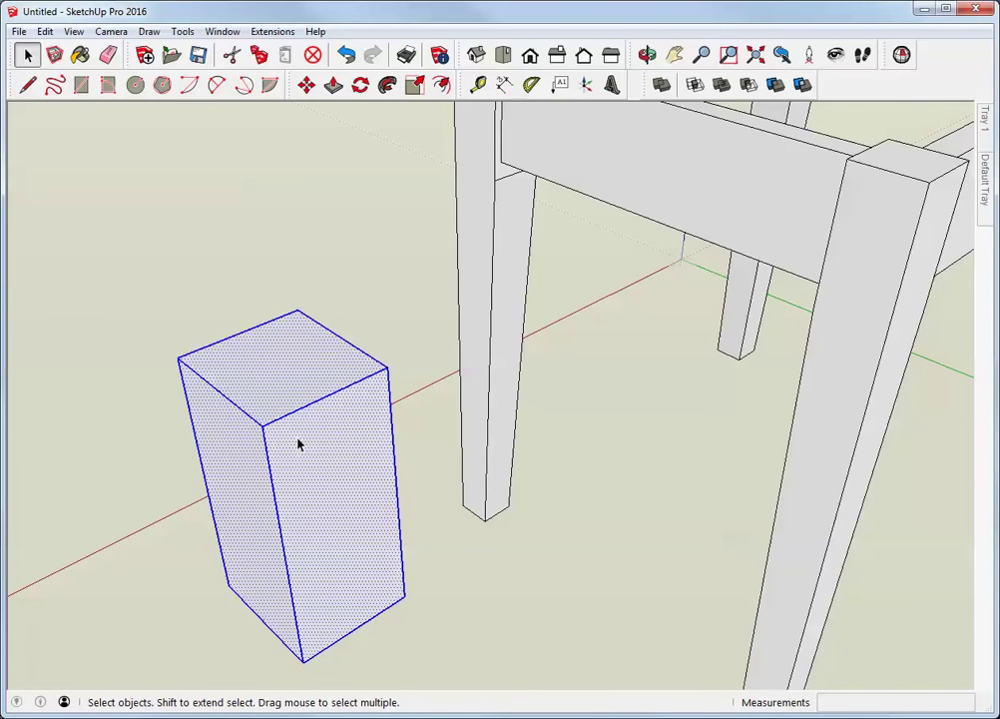
{"action": "scroll", "coordinate": [297, 443], "scroll_direction": "down", "scroll_amount": 4}
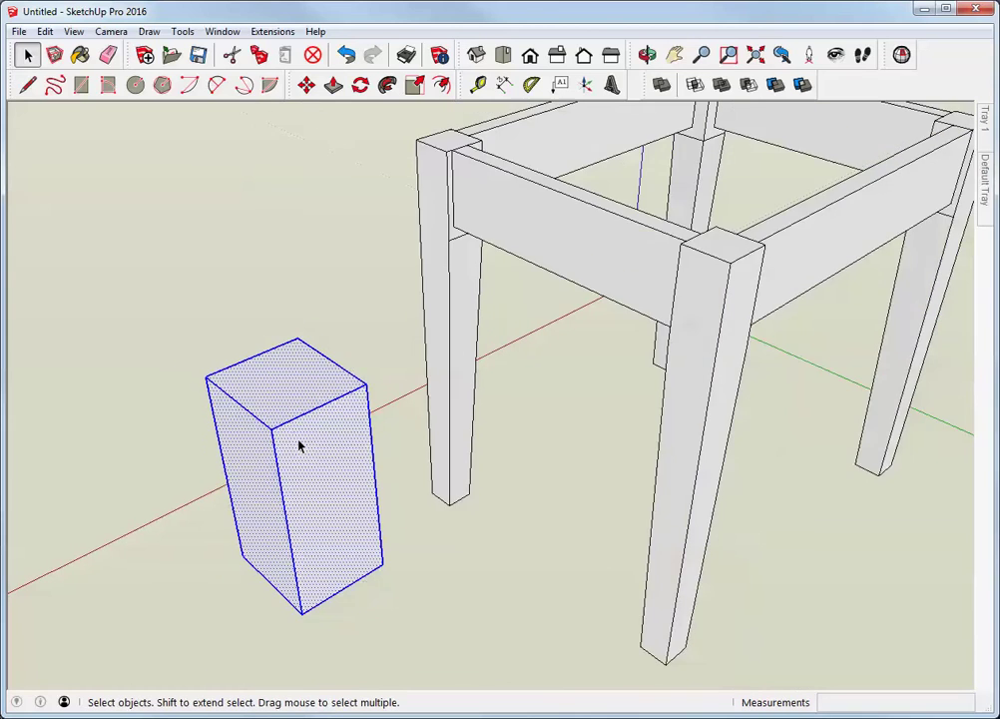
{"action": "scroll", "coordinate": [298, 446], "scroll_direction": "down", "scroll_amount": 1}
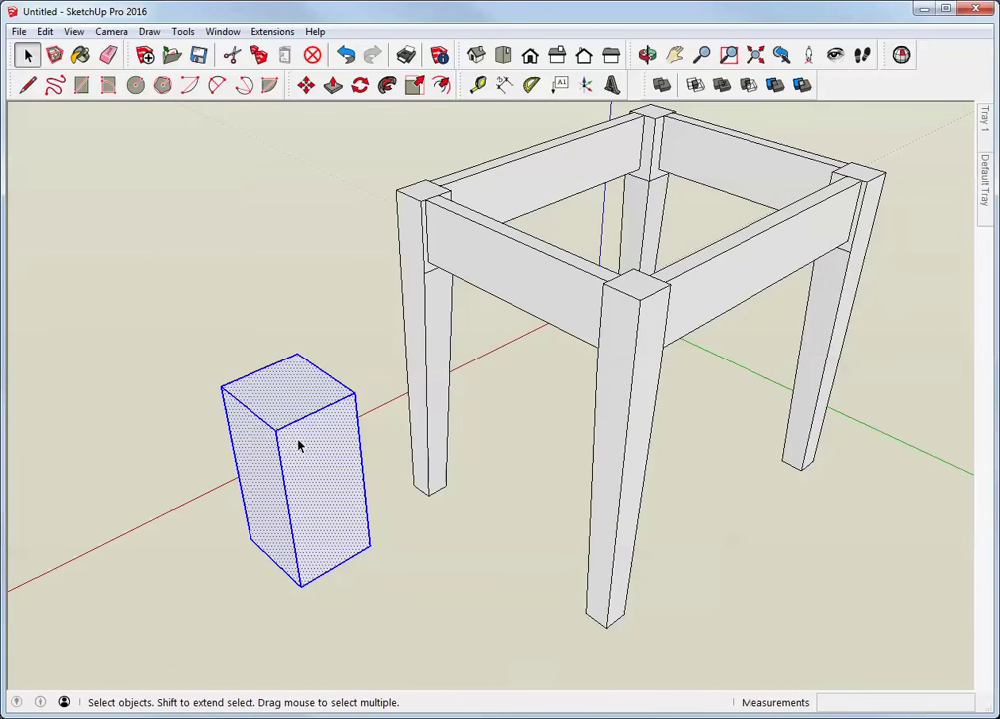
{"action": "left_click", "coordinate": [180, 445]}
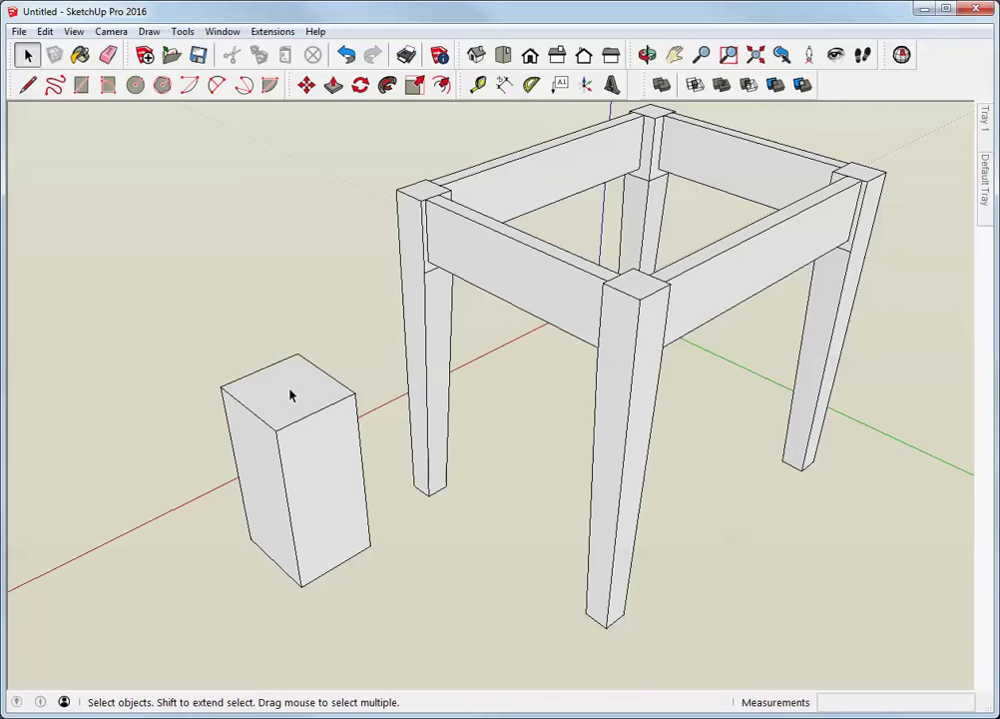
Select all connected geometry of the block and move it 6 inches backward along the green axis
{"action": "triple_click", "coordinate": [292, 396]}
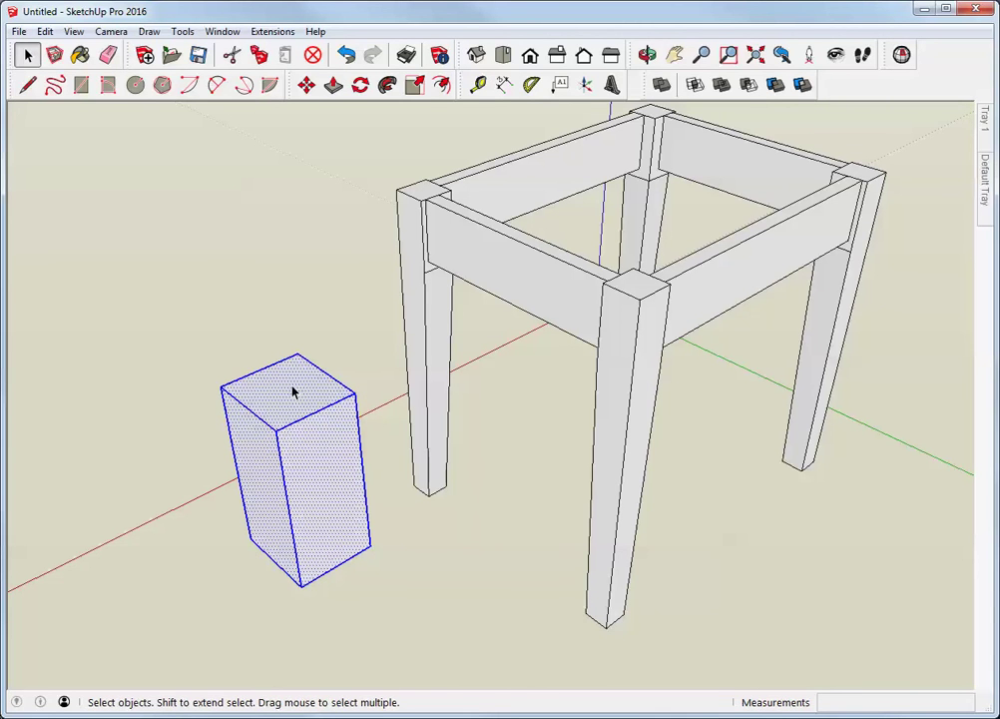
{"action": "key", "text": "m"}
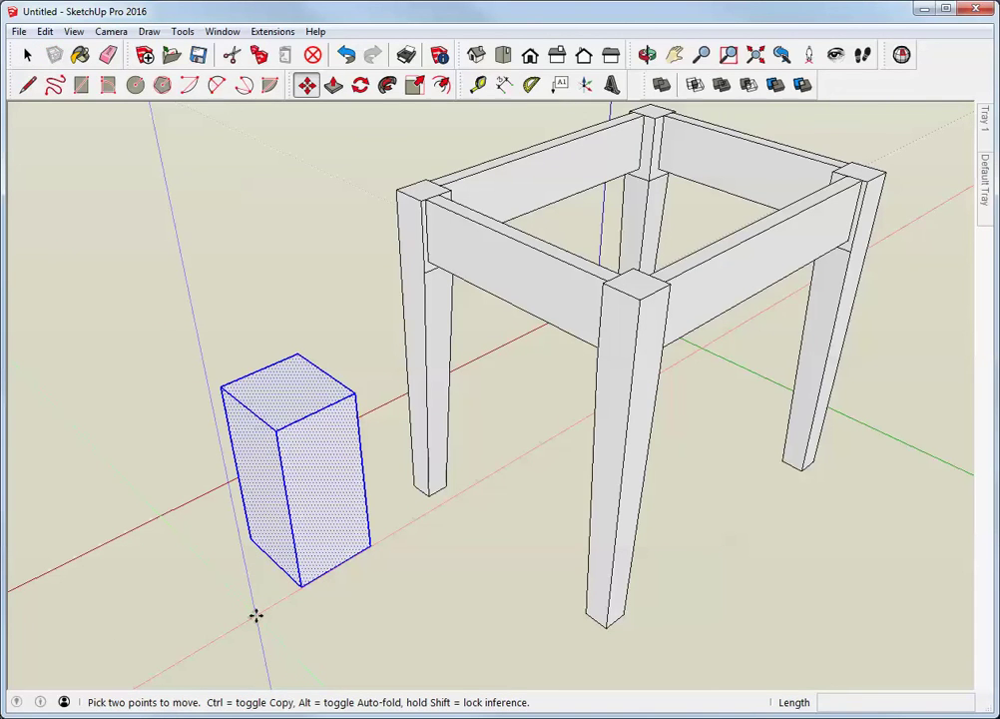
{"action": "left_click", "coordinate": [255, 615]}
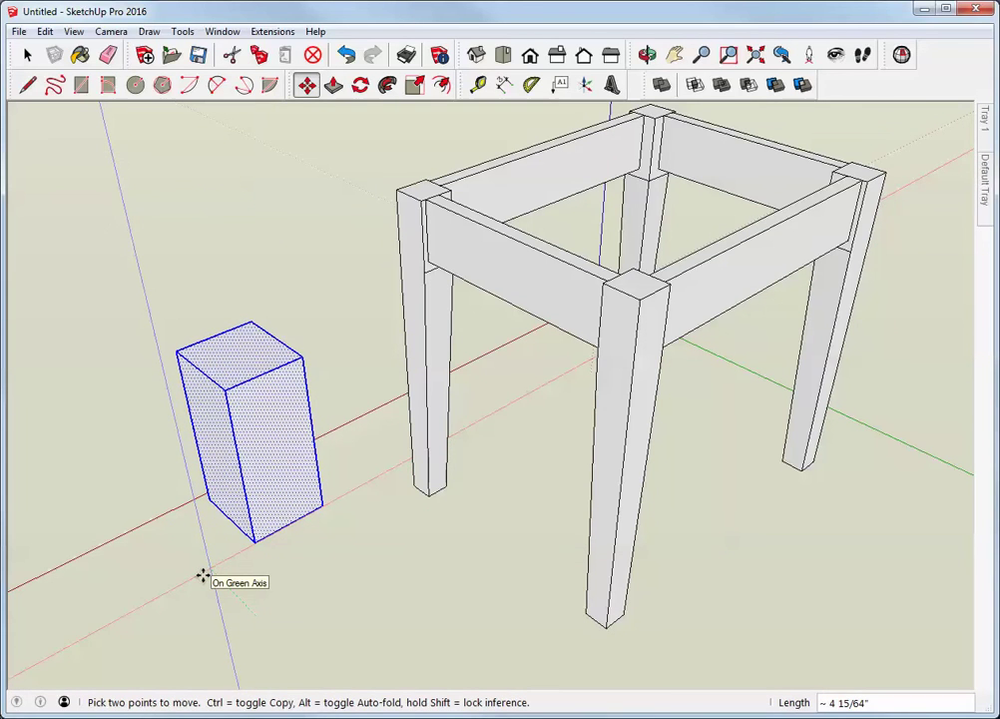
{"action": "type", "text": "6"}
{"action": "key", "text": "Return"}
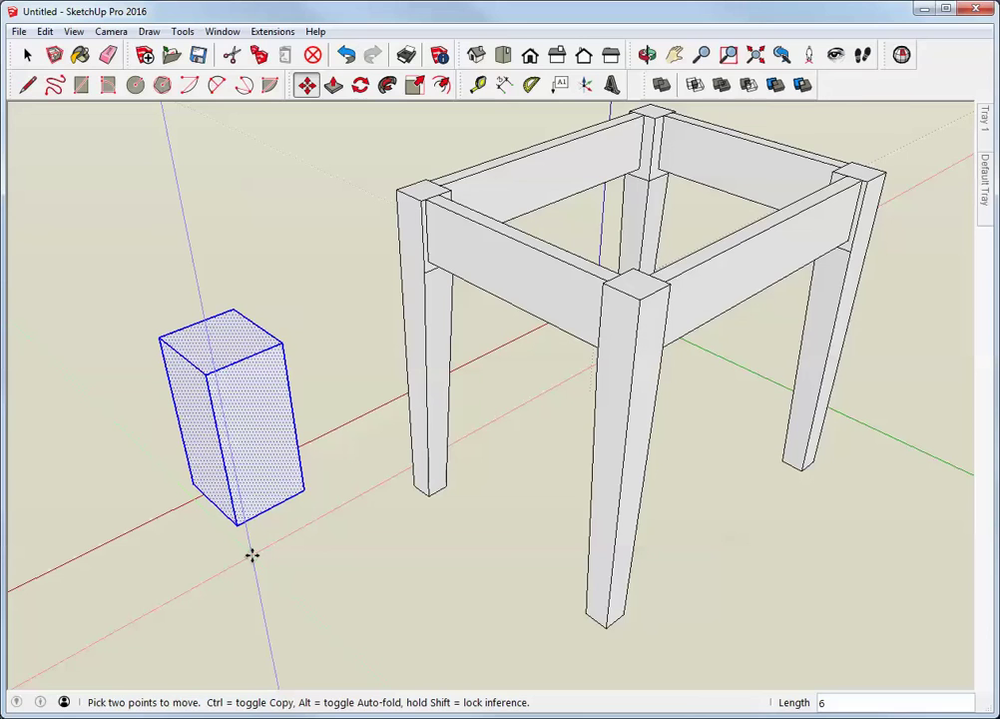
{"action": "key", "text": "space"}
{"action": "left_click", "coordinate": [256, 559]}
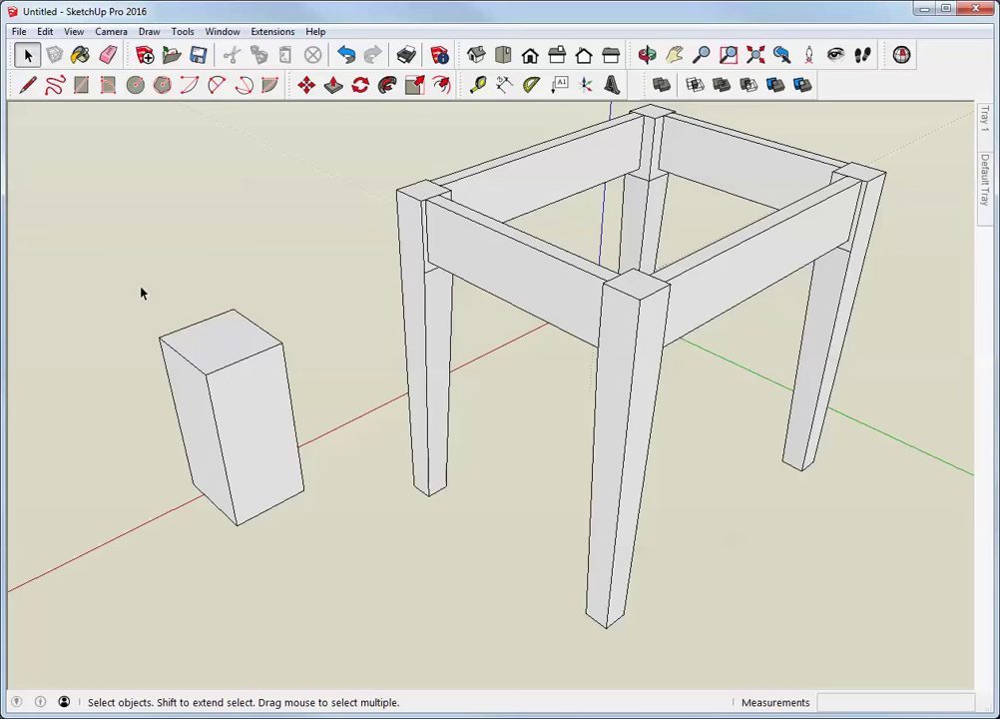
Select the whole block with a selection window and move it 6 inches forward along the green axis
{"action": "left_click_drag", "start_coordinate": [141, 293], "coordinate": [333, 559]}
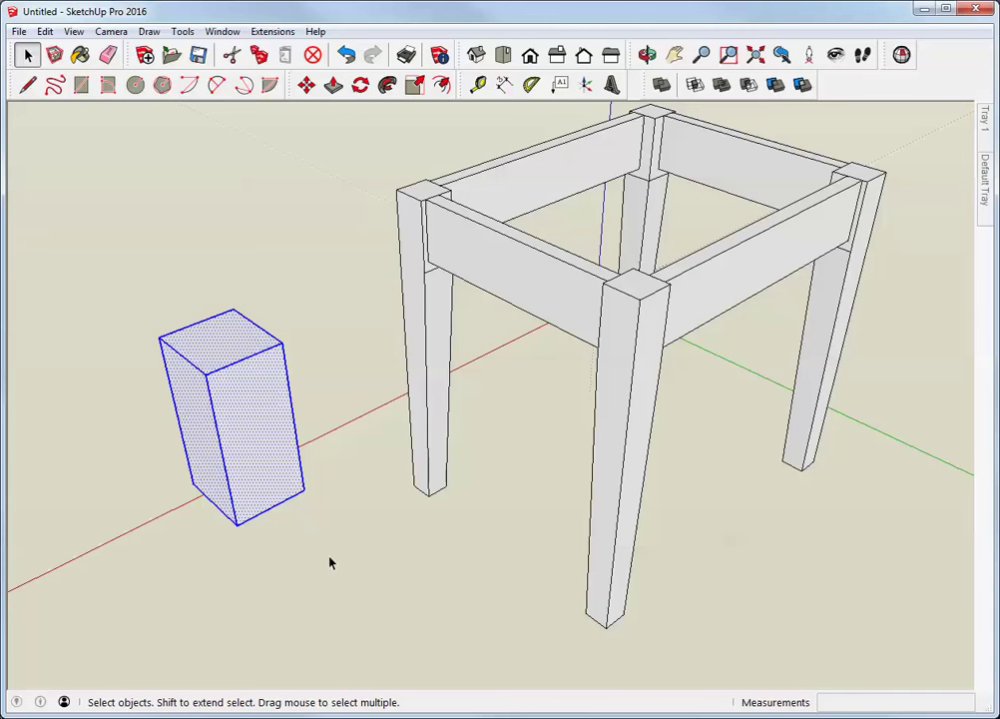
{"action": "key", "text": "m"}
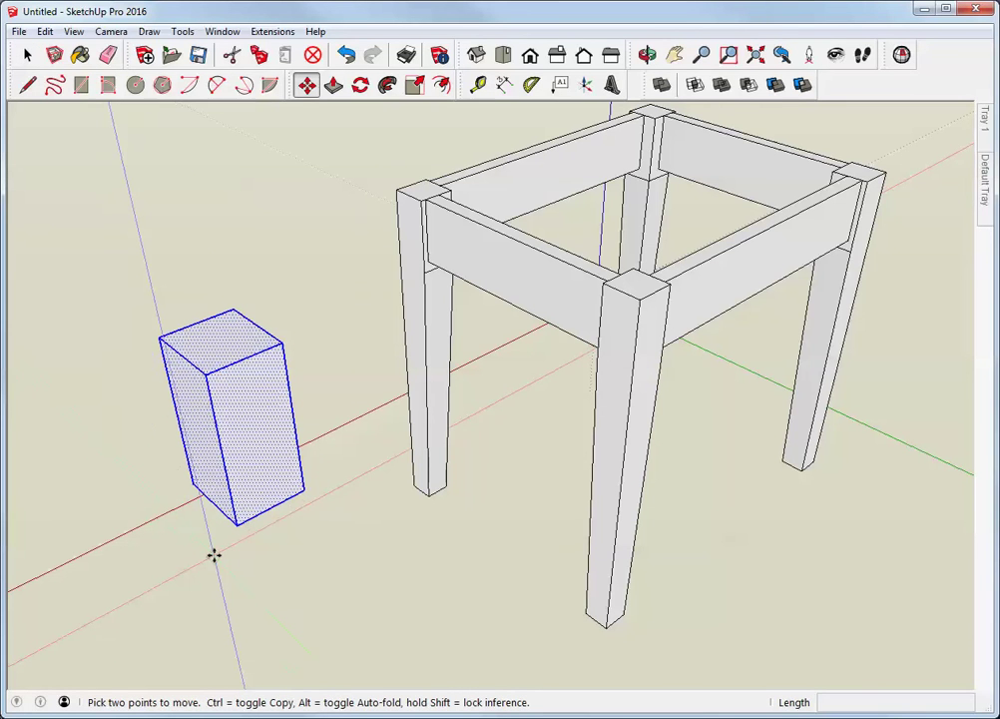
{"action": "left_click", "coordinate": [215, 556]}
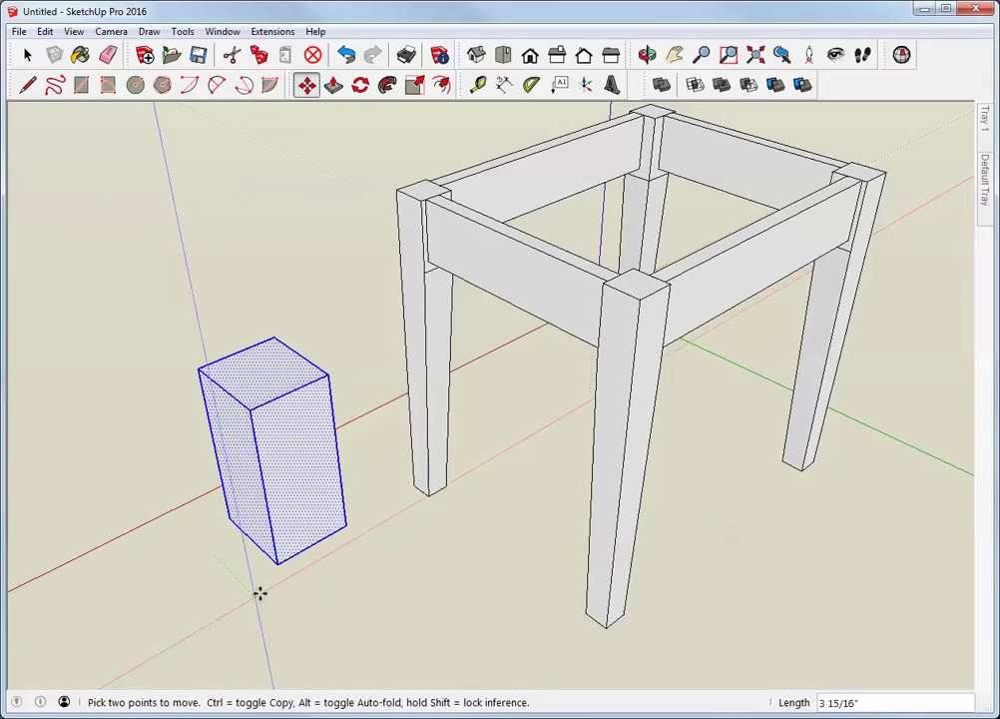
{"action": "left_click", "coordinate": [276, 626]}
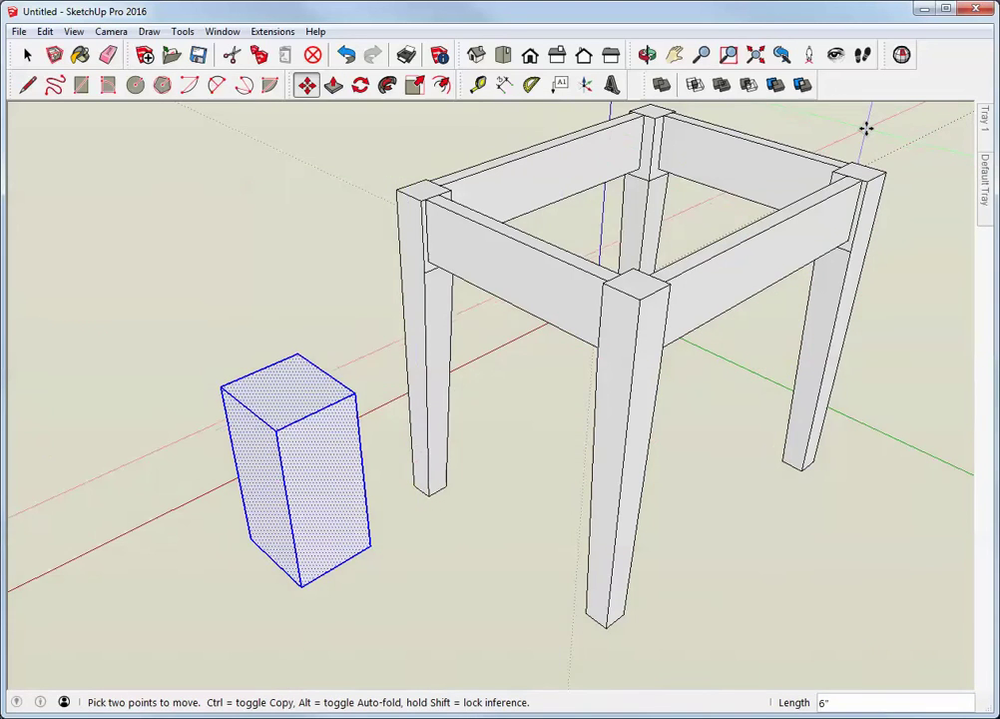
Move the selected block forward about 10 inches using a base point in empty space beyond the table, and clear the selection
{"action": "scroll", "coordinate": [866, 127], "scroll_direction": "up", "scroll_amount": 4}
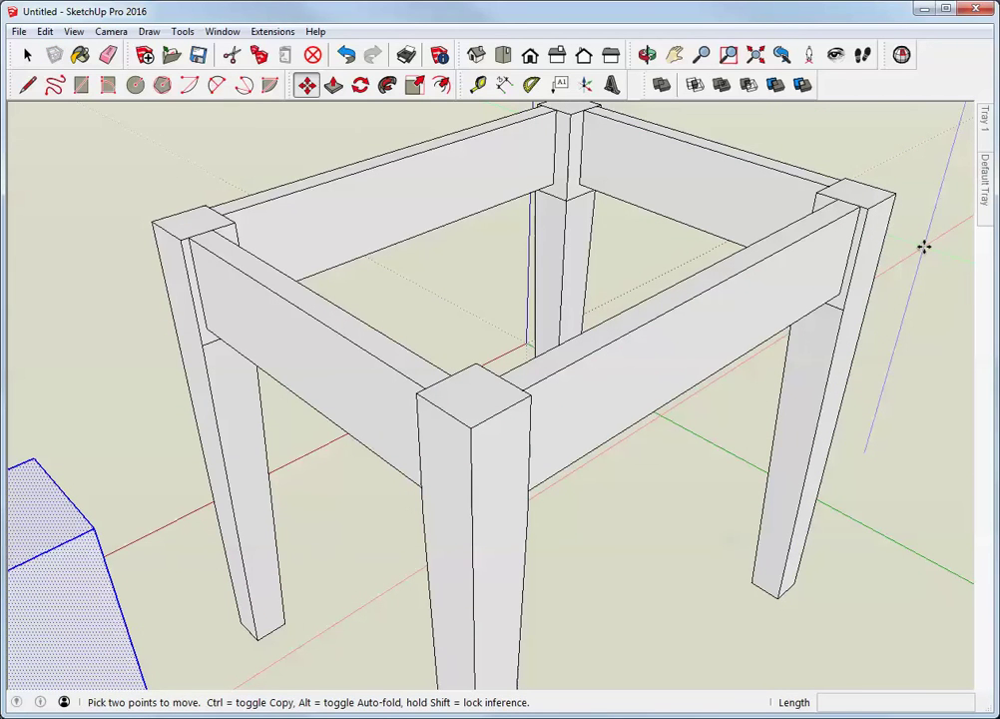
{"action": "left_click", "coordinate": [924, 247]}
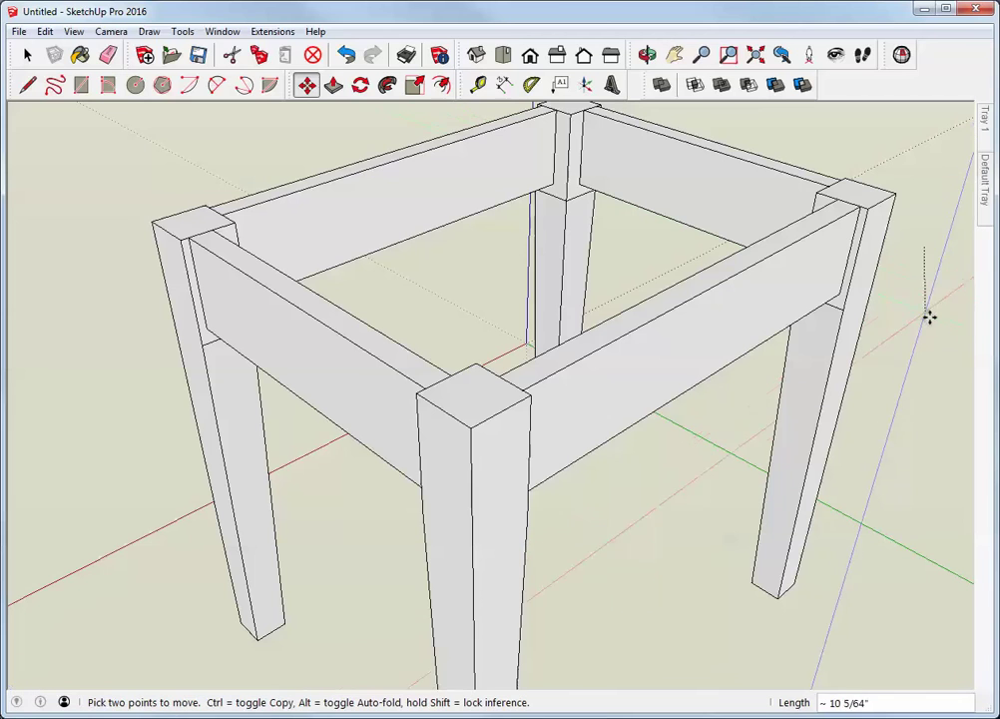
{"action": "scroll", "coordinate": [940, 321], "scroll_direction": "down", "scroll_amount": 3}
{"action": "scroll", "coordinate": [940, 321], "scroll_direction": "down", "scroll_amount": 3}
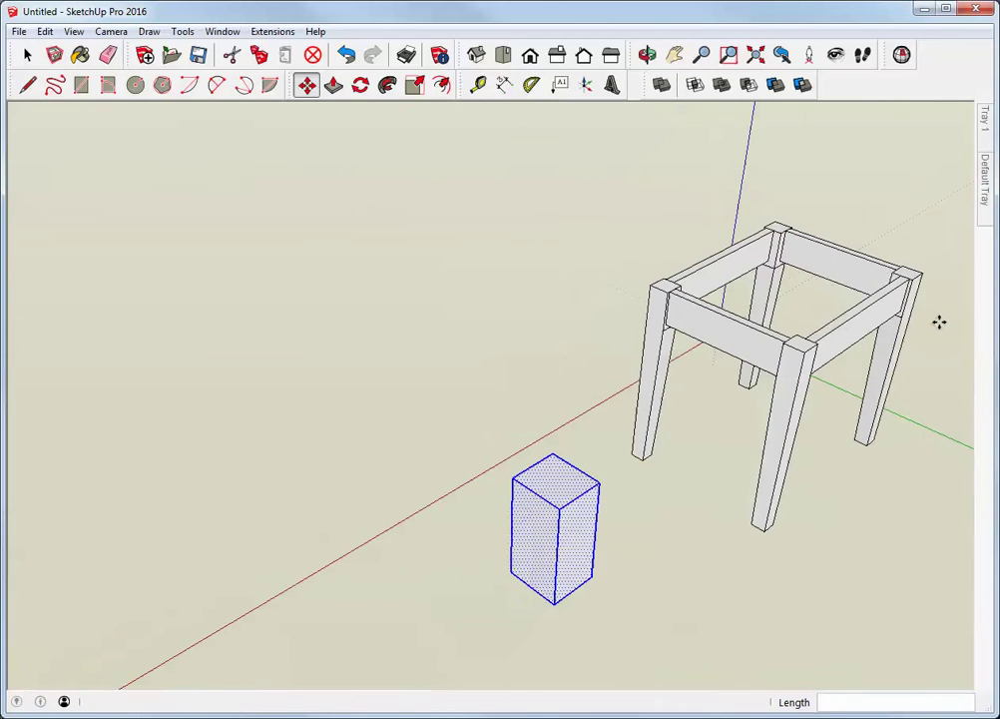
{"action": "key", "text": "space"}
{"action": "left_click", "coordinate": [553, 280]}
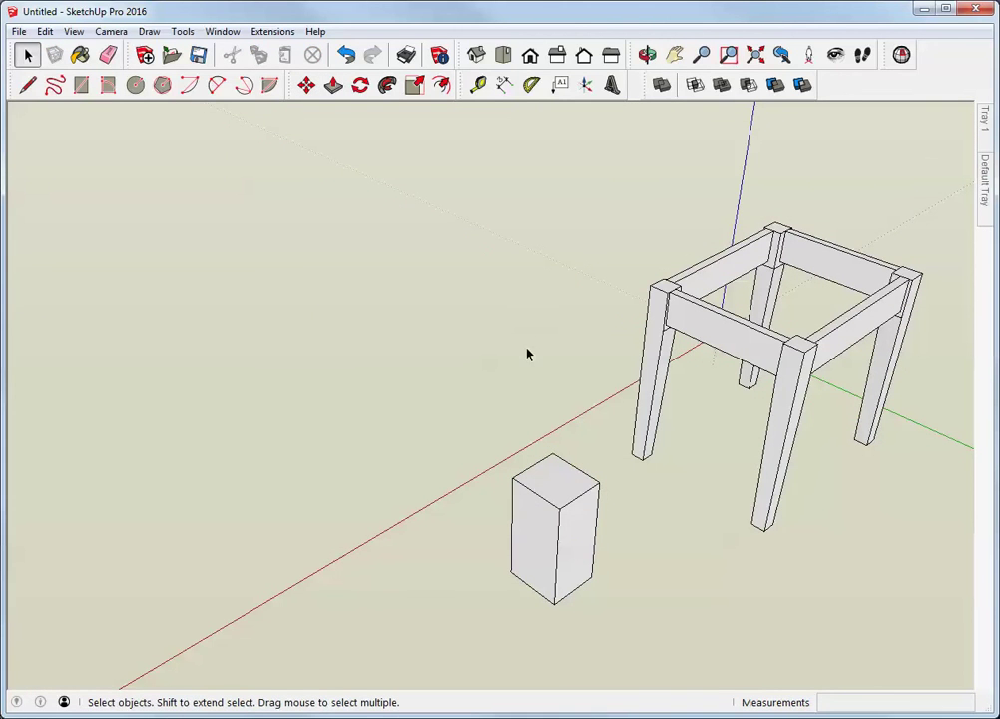
Select the table's short front apron, facing the block, as a single object
{"action": "scroll", "coordinate": [828, 496], "scroll_direction": "up", "scroll_amount": 4}
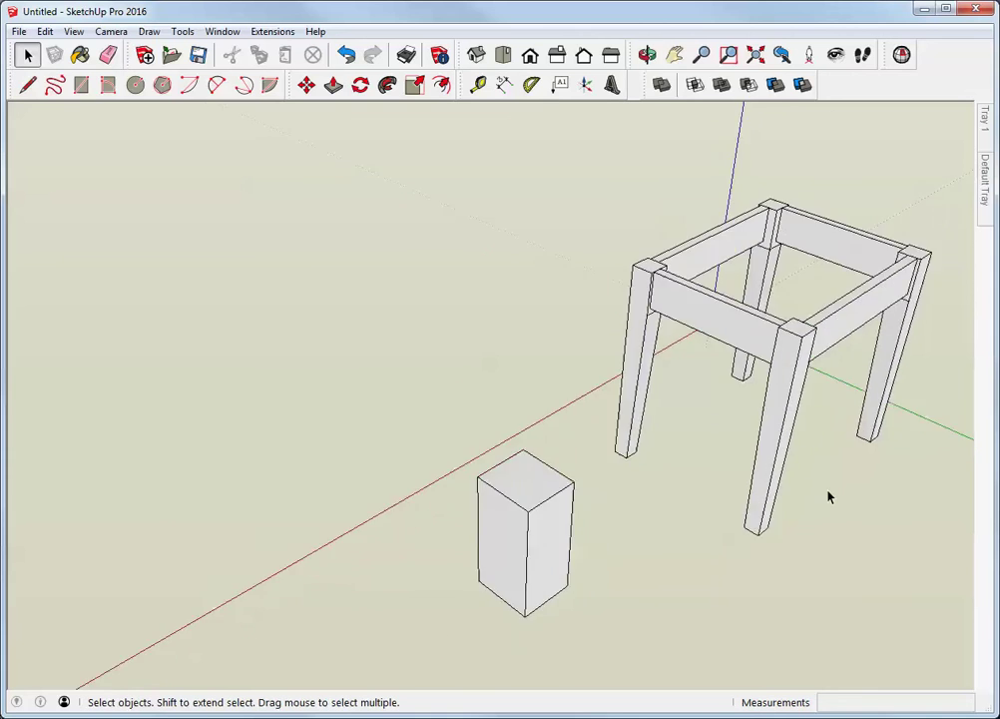
{"action": "scroll", "coordinate": [829, 496], "scroll_direction": "down", "scroll_amount": 2}
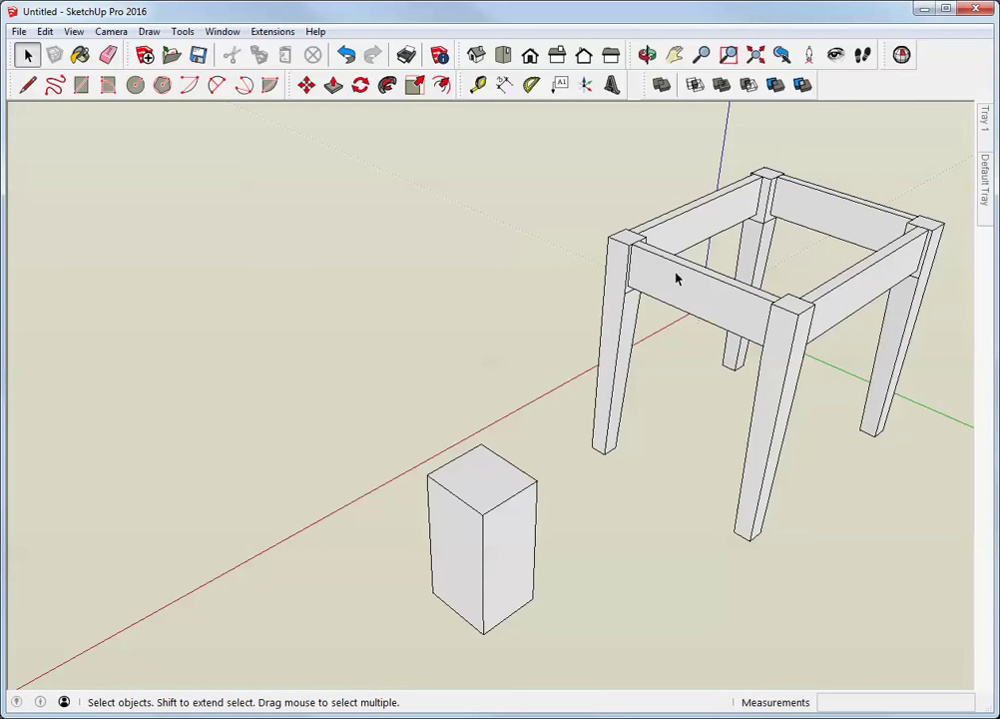
{"action": "middle_click_drag", "start_coordinate": [717, 214], "coordinate": [509, 312]}
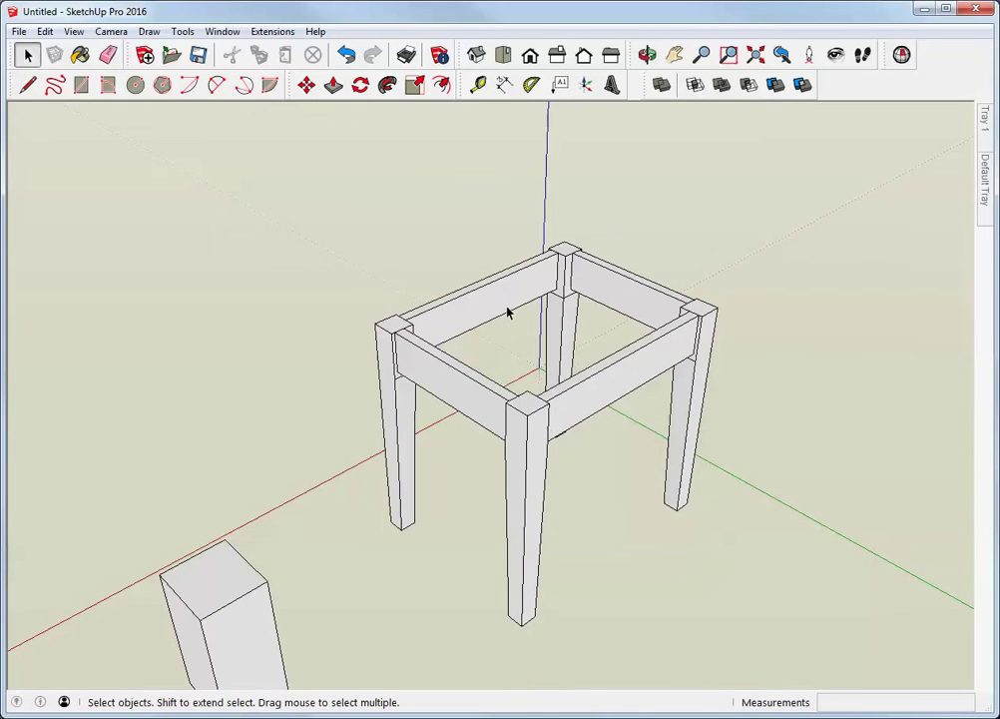
{"action": "scroll", "coordinate": [552, 437], "scroll_direction": "up", "scroll_amount": 3}
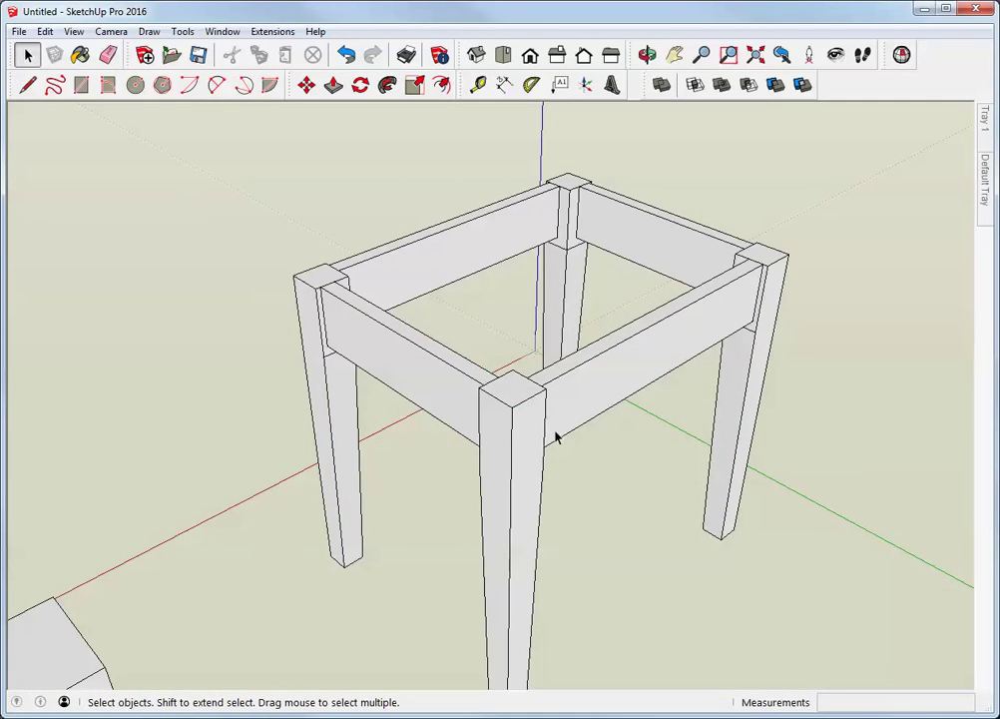
{"action": "left_click", "coordinate": [427, 363]}
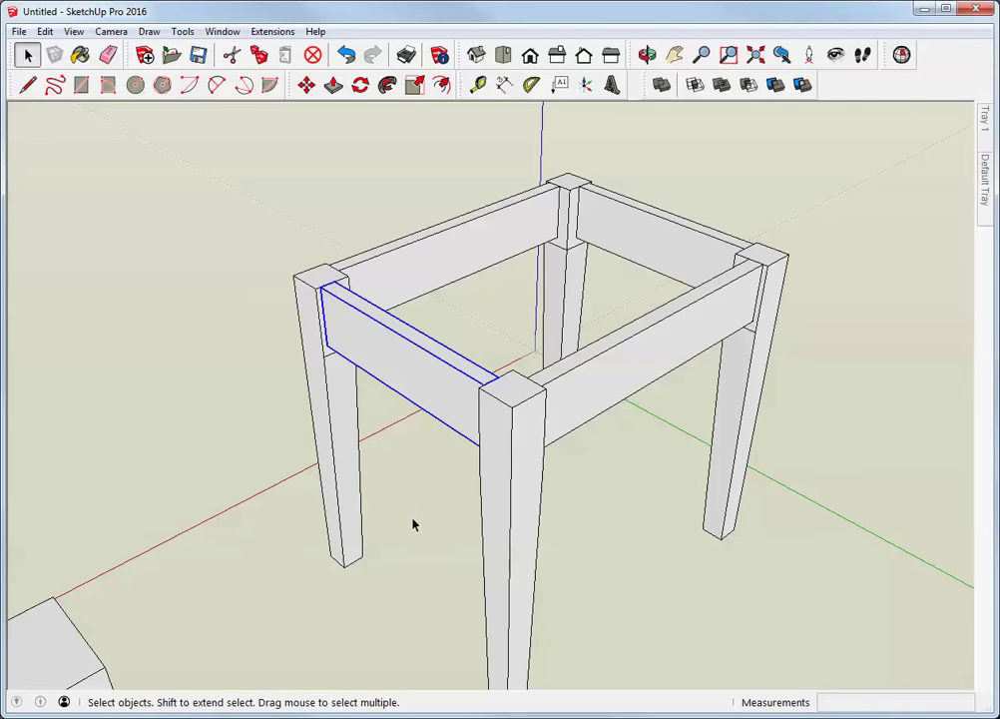
{"action": "scroll", "coordinate": [415, 524], "scroll_direction": "down", "scroll_amount": 3}
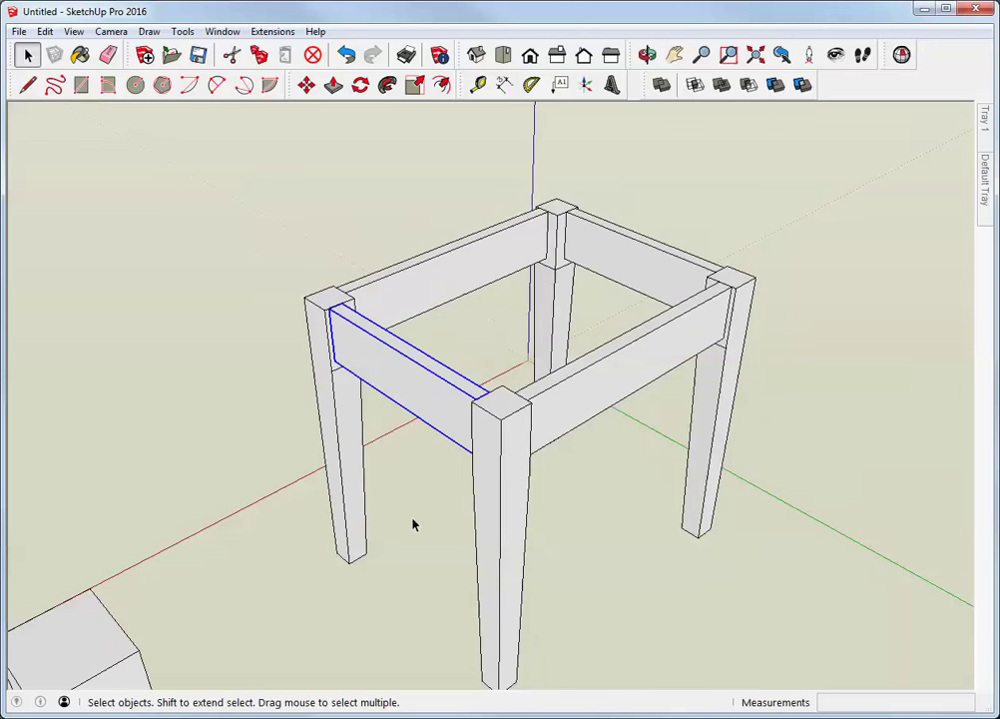
Select a single face of the loose block for comparison with the table parts, and clear the selection
{"action": "key", "text": "o"}
{"action": "left_click_drag", "start_coordinate": [411, 516], "coordinate": [402, 442]}
{"action": "key", "text": "space"}
{"action": "left_click", "coordinate": [245, 522]}
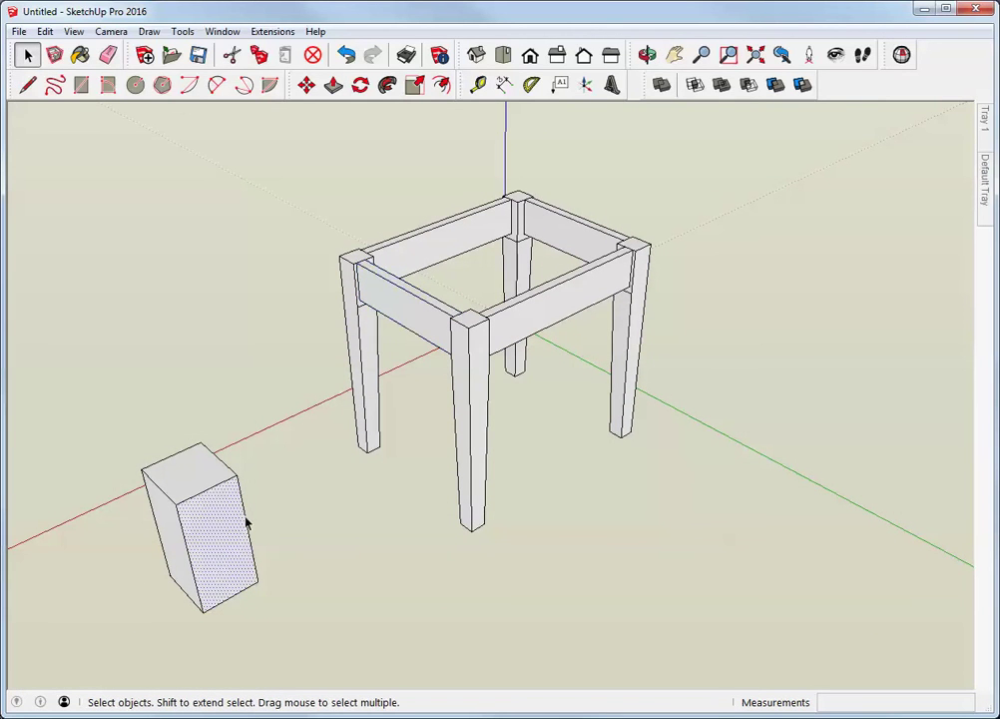
{"action": "left_click", "coordinate": [308, 511]}
{"action": "scroll", "coordinate": [431, 318], "scroll_direction": "up", "scroll_amount": 1}
{"action": "scroll", "coordinate": [431, 317], "scroll_direction": "up", "scroll_amount": 1}
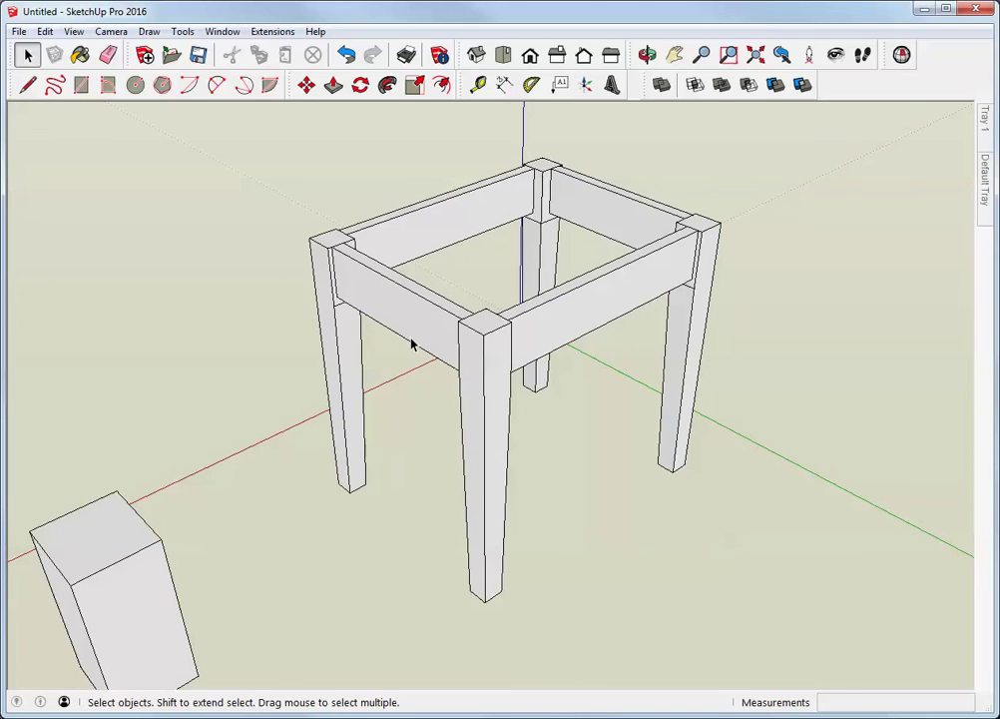
Open the table's front leg component for editing and close it, and select and deselect the adjoining short apron
{"action": "double_click", "coordinate": [496, 368]}
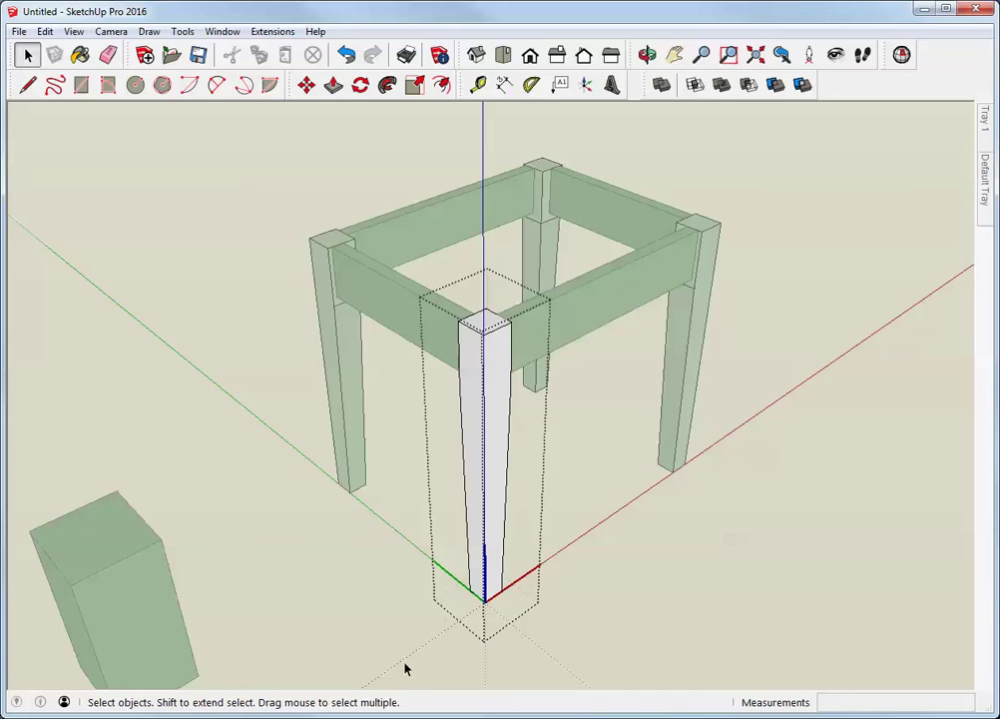
{"action": "left_click", "coordinate": [572, 588]}
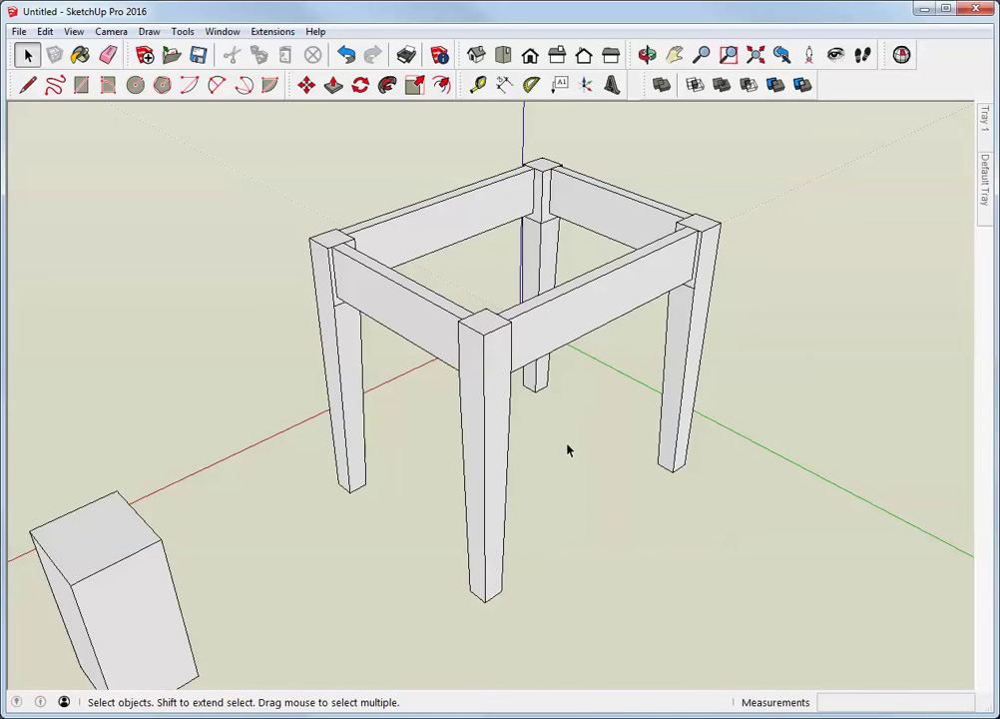
{"action": "left_click", "coordinate": [421, 314]}
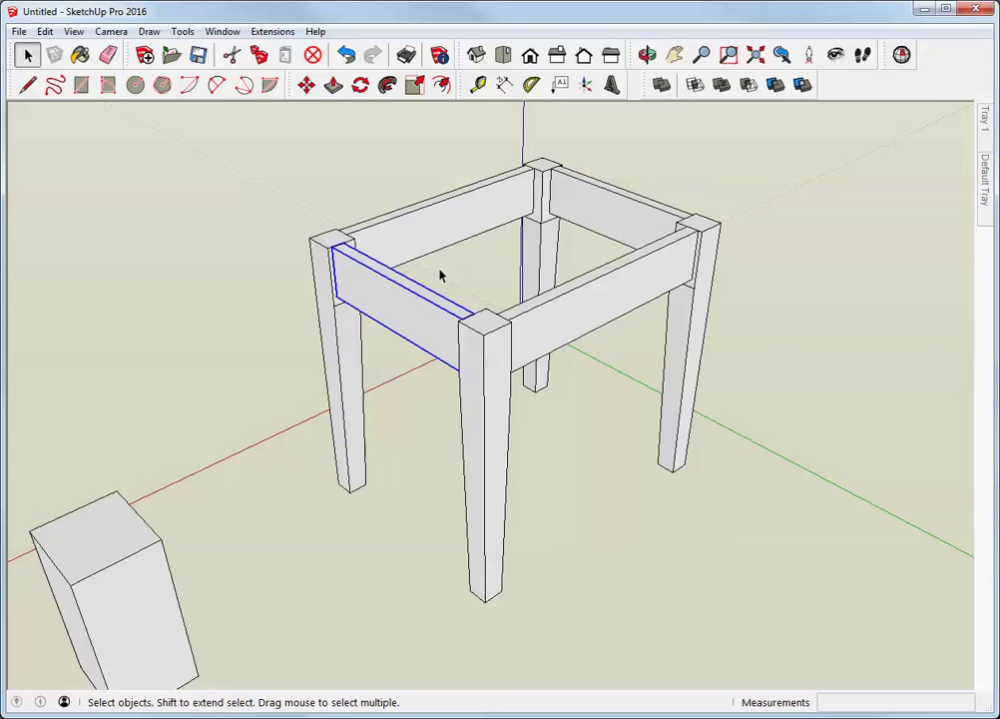
{"action": "key", "text": "Escape"}
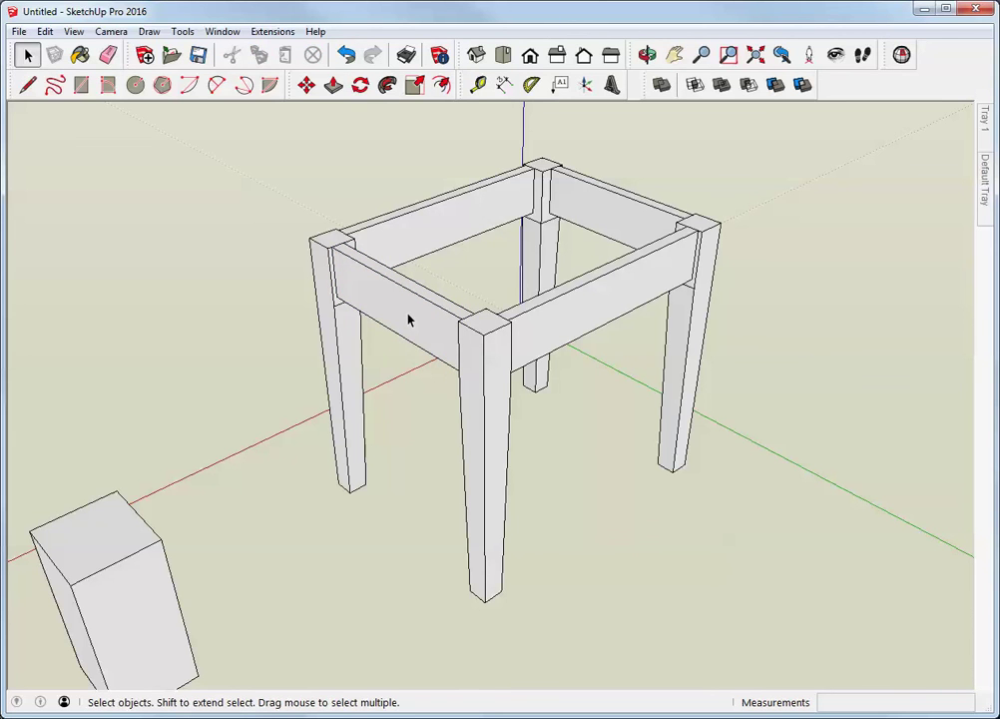
Open the short apron facing the block for editing, try moving its geometry about 5 1/2 inches along the green axis, and close it
{"action": "double_click", "coordinate": [409, 320]}
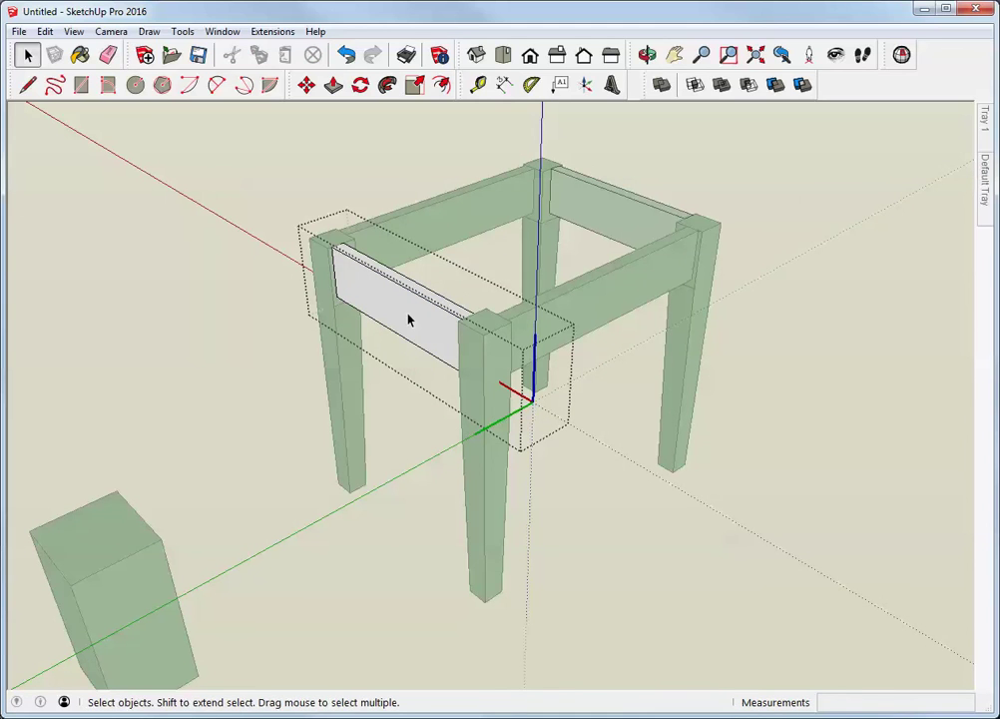
{"action": "key", "text": "m"}
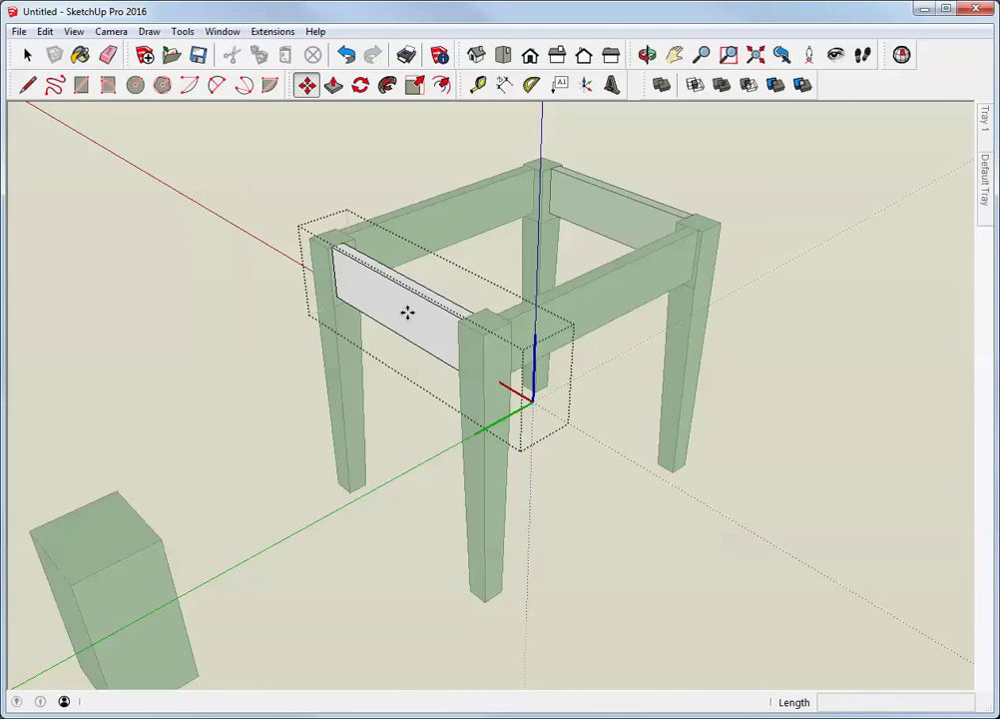
{"action": "left_click", "coordinate": [407, 312]}
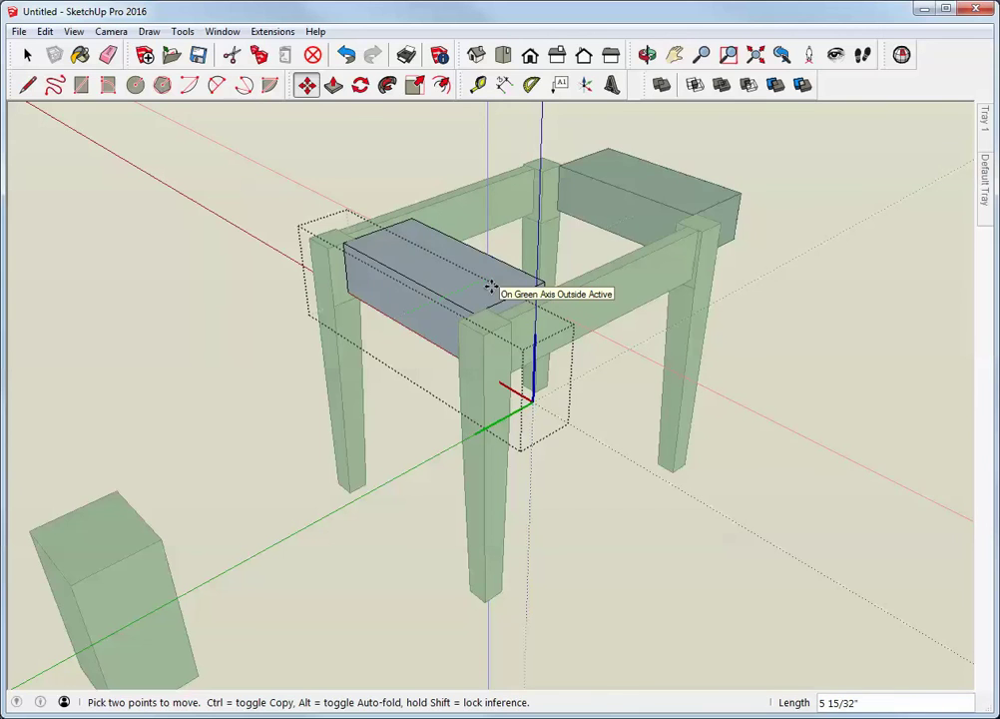
{"action": "key", "text": "Escape"}
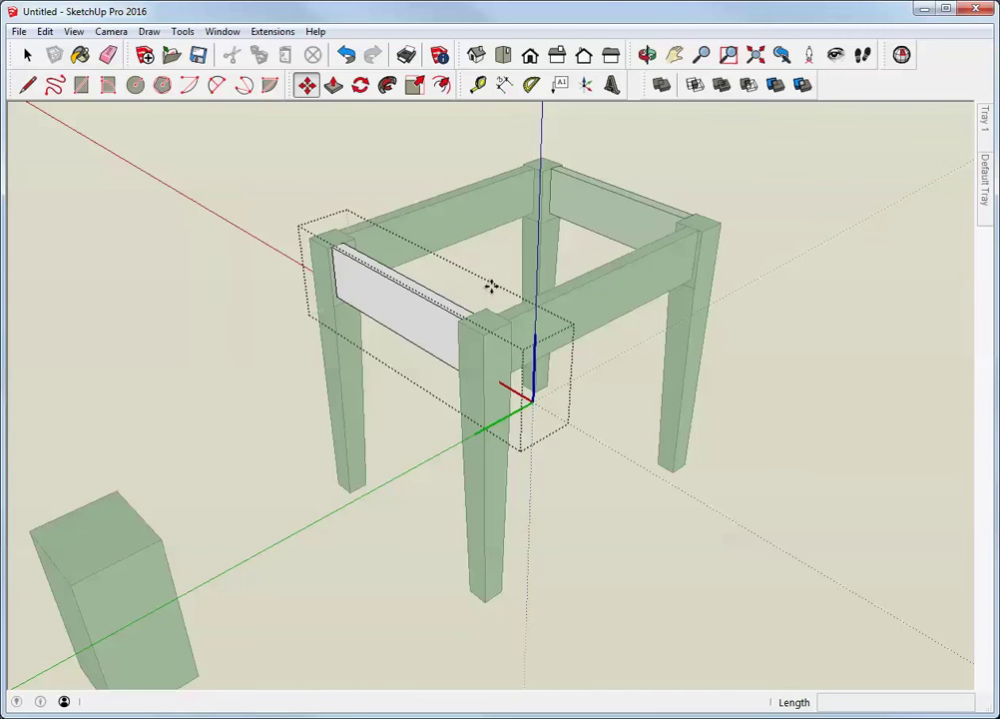
{"action": "key", "text": "space"}
{"action": "key", "text": "Escape"}
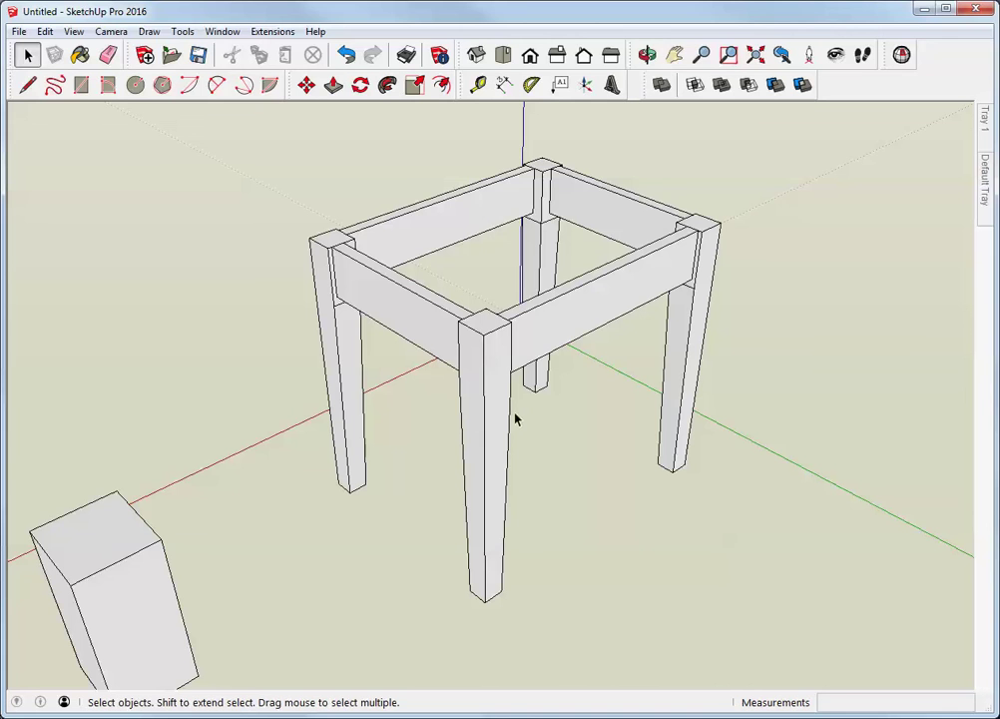
Open the front leg component for editing, try moving its selected geometry about 4 5/8 inches along its red axis, and close it
{"action": "double_click", "coordinate": [492, 358]}
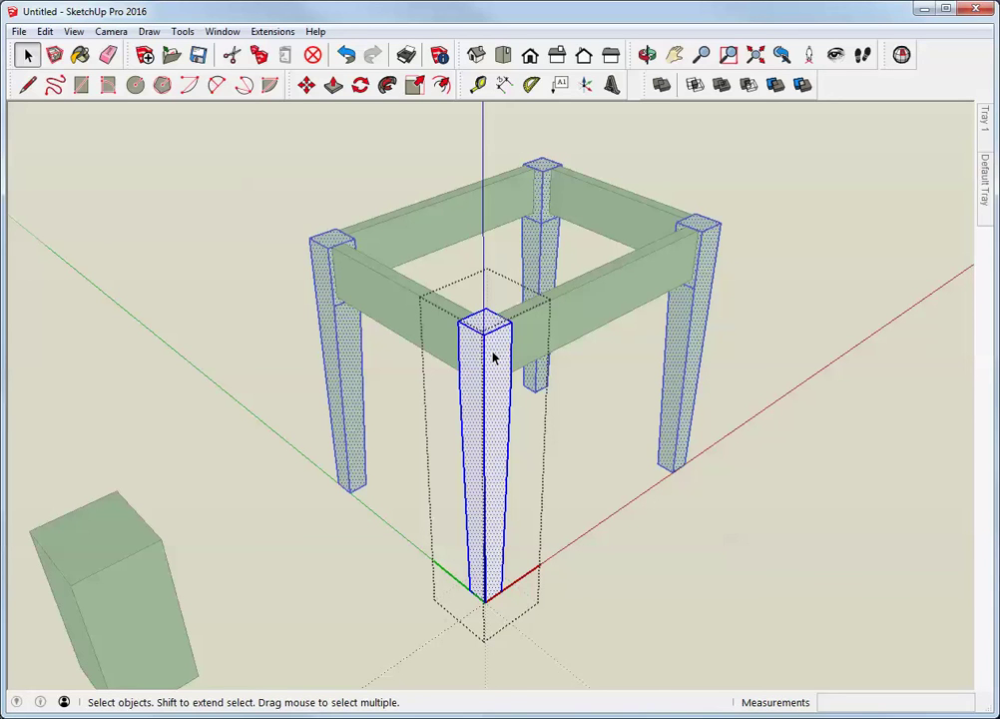
{"action": "key", "text": "m"}
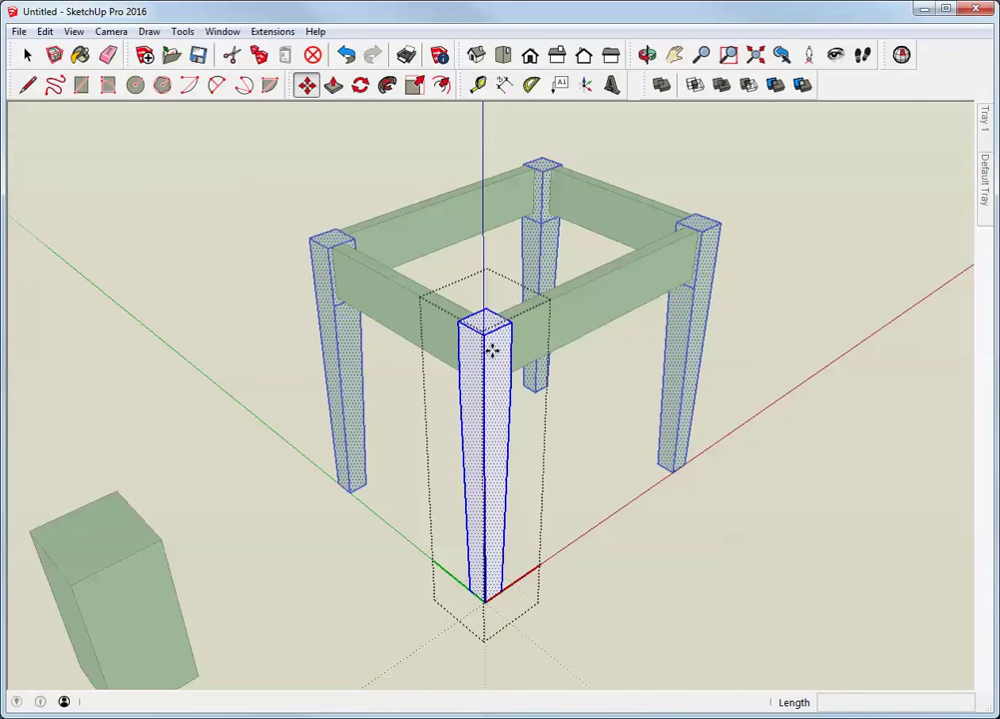
{"action": "left_click", "coordinate": [491, 350]}
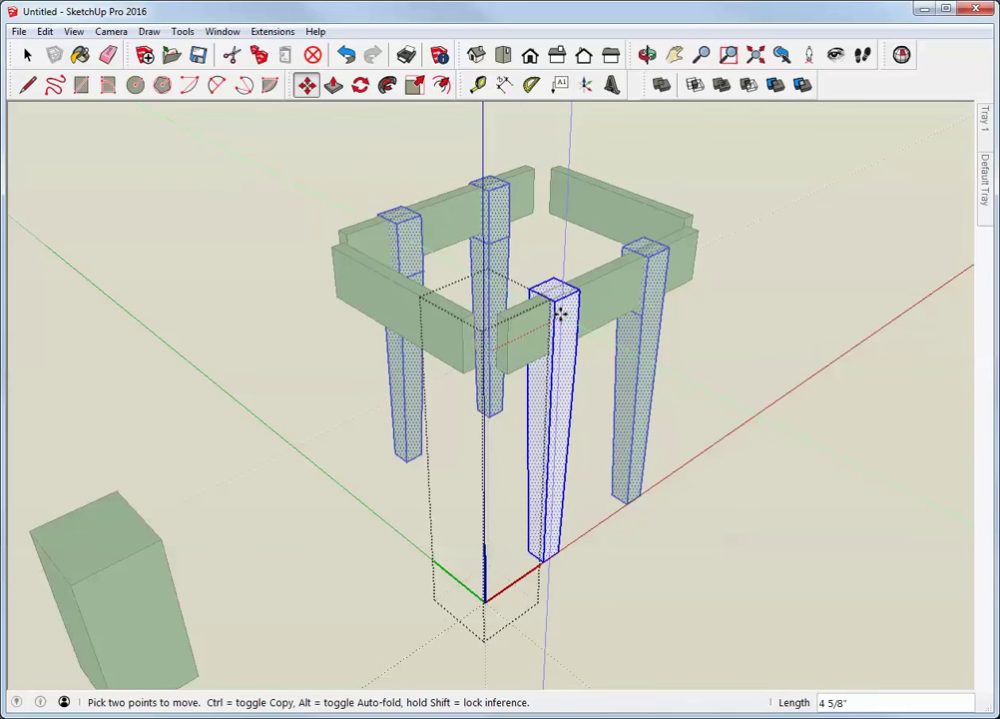
{"action": "left_click", "coordinate": [559, 317]}
{"action": "key", "text": "space"}
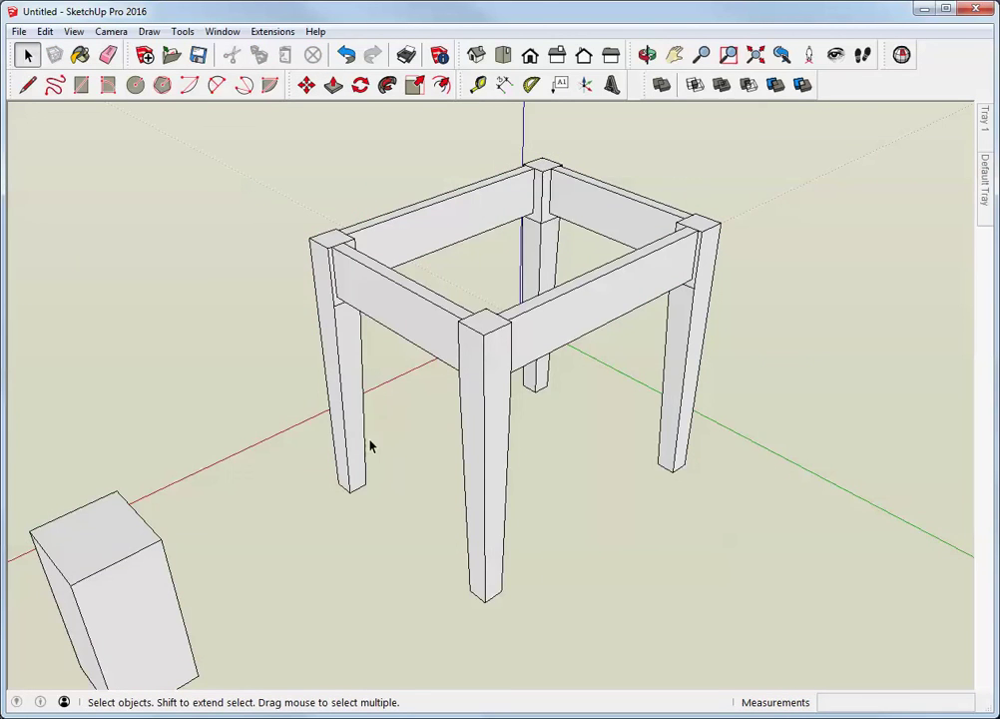
{"action": "scroll", "coordinate": [369, 446], "scroll_direction": "down", "scroll_amount": 2}
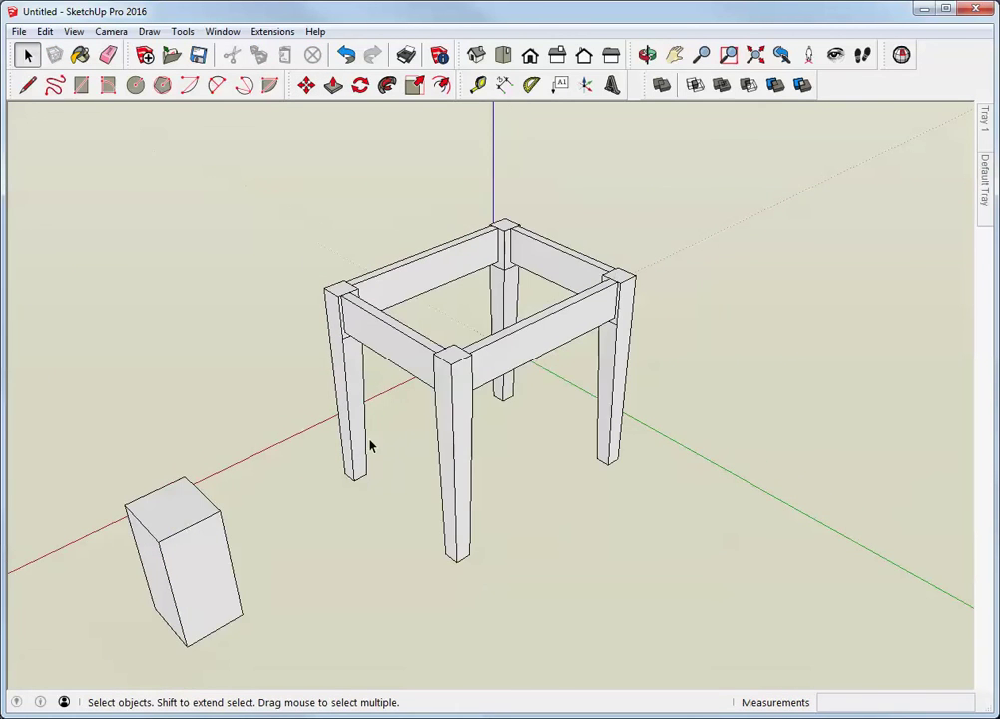
{"action": "middle_click_drag", "start_coordinate": [389, 475], "coordinate": [299, 478]}
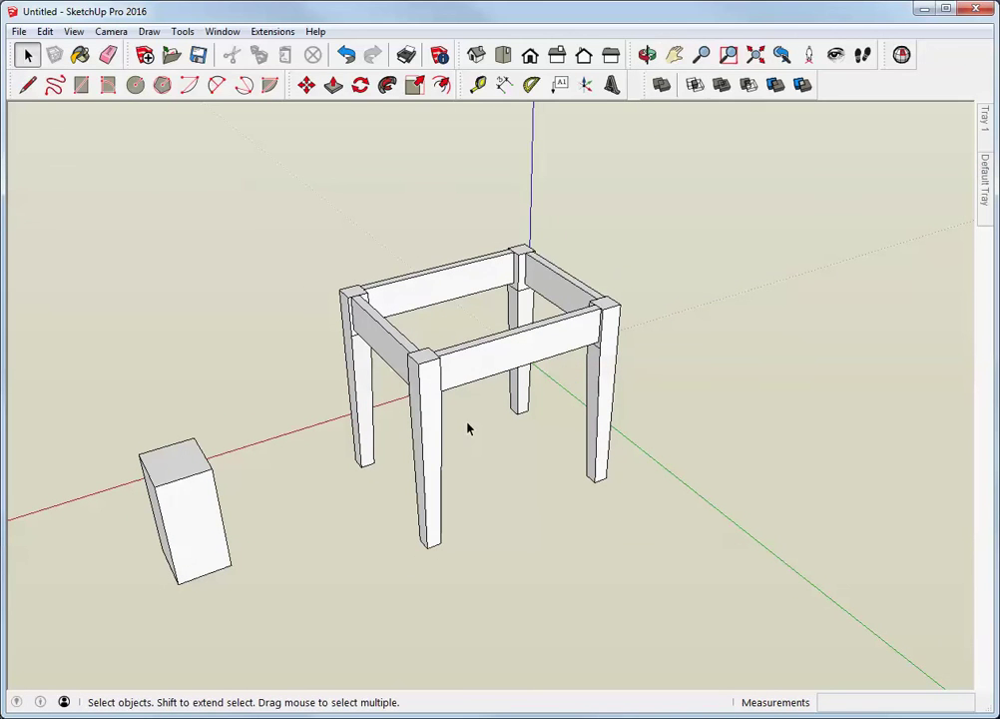